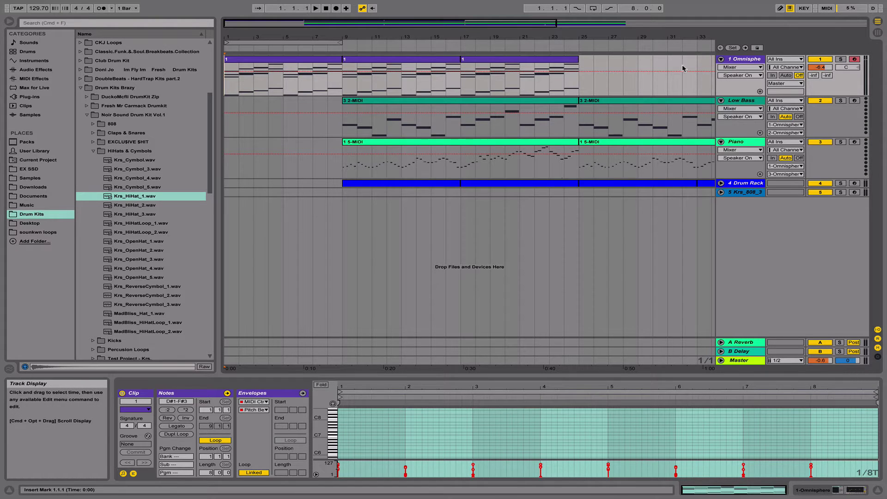
Step: Insert a new empty audio track, 6 Audio, below Krs_808_3
right_click(752, 226)
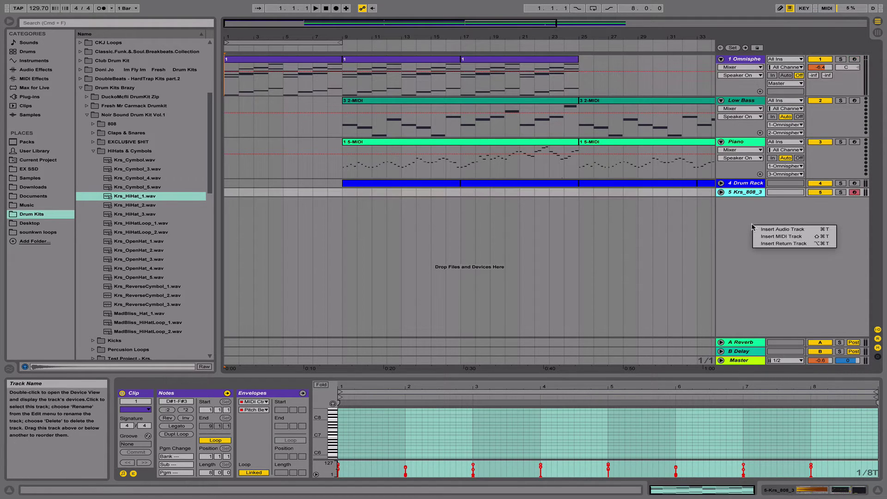
left_click(762, 229)
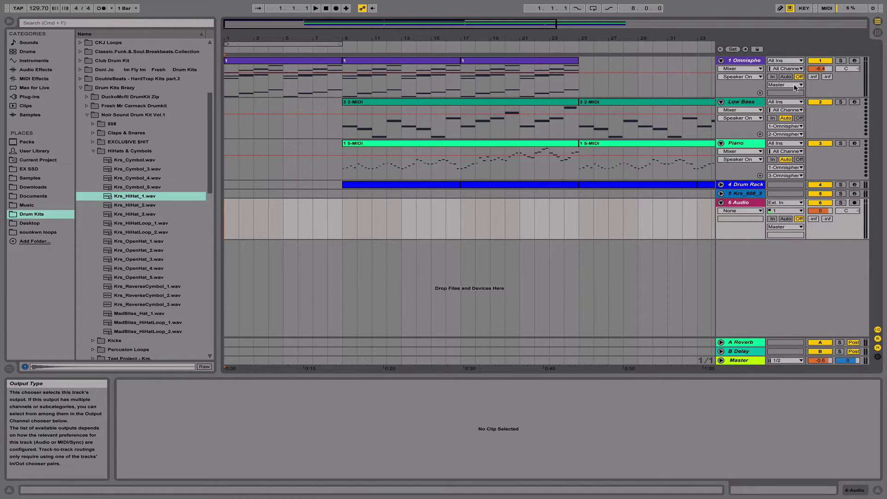
Step: Route the Omnisphere track's output to 6-Audio and start renaming that track
left_click(758, 63)
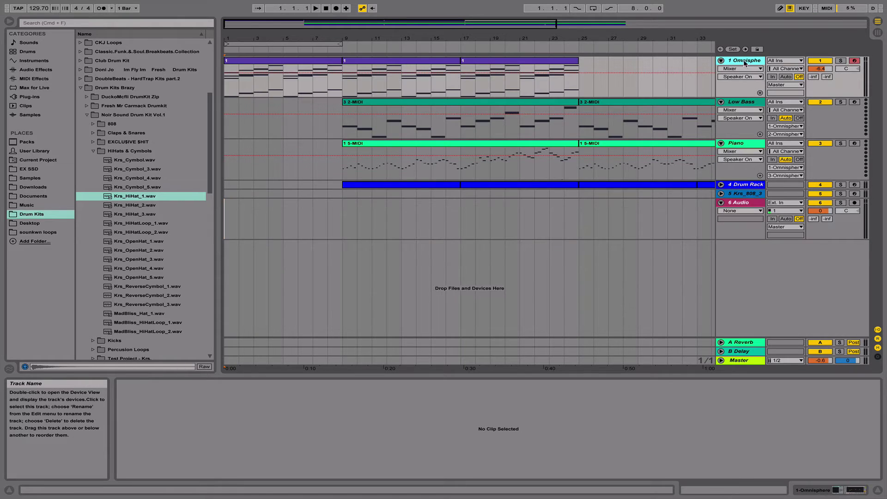
left_click(795, 85)
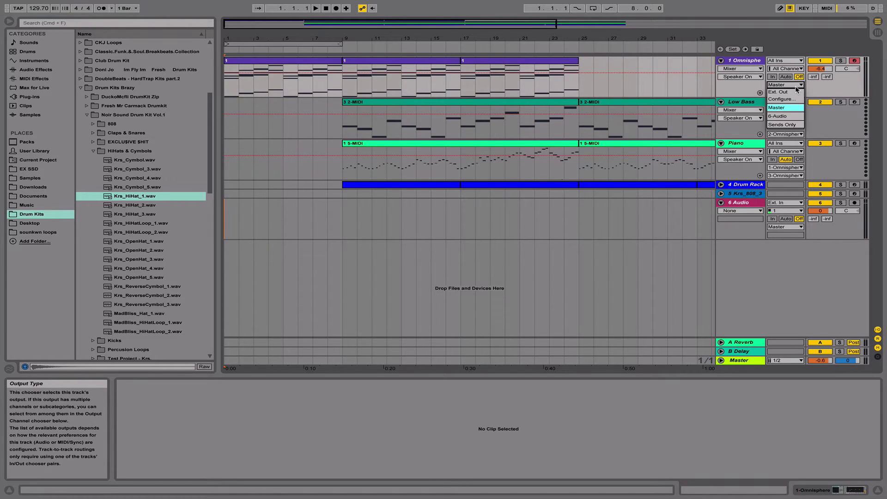
left_click(787, 116)
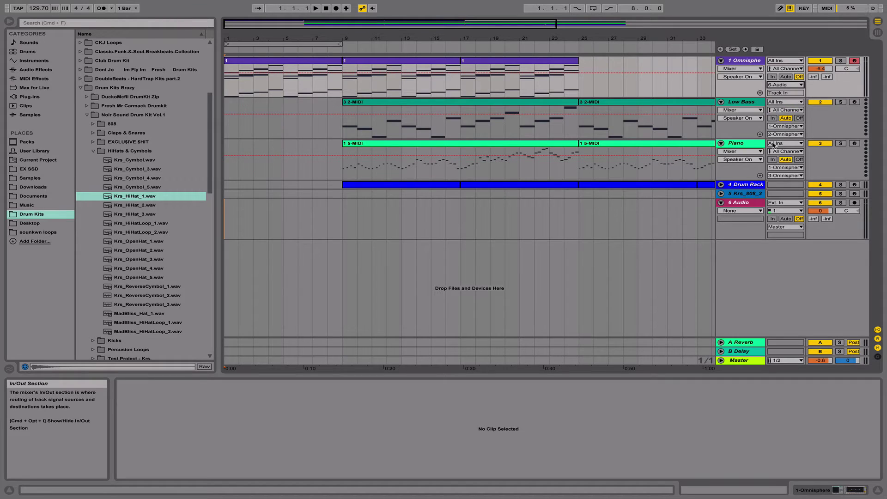
right_click(741, 203)
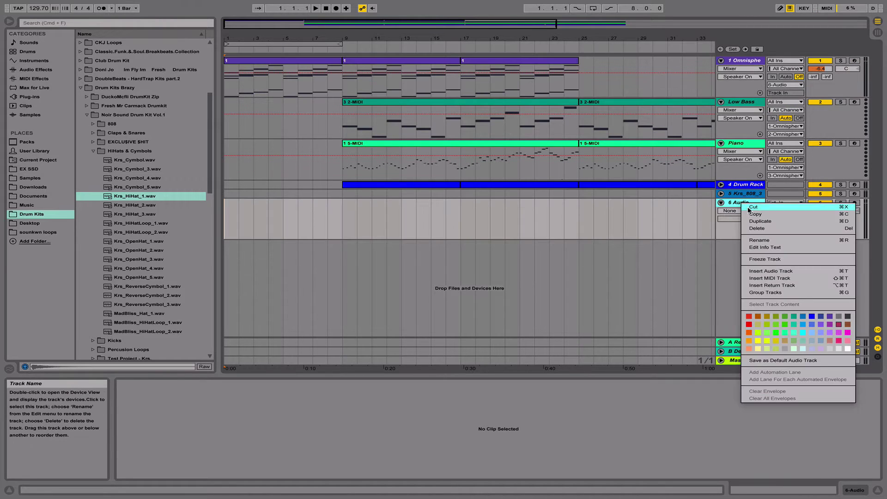
left_click(757, 237)
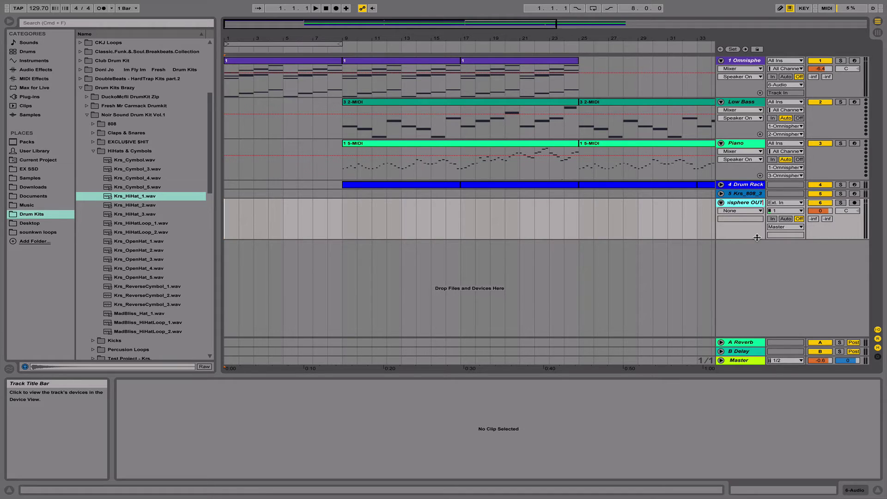
Step: Name the track Omnisphere OUT, set monitoring to Auto and input to No Input, and arm it
key("Return")
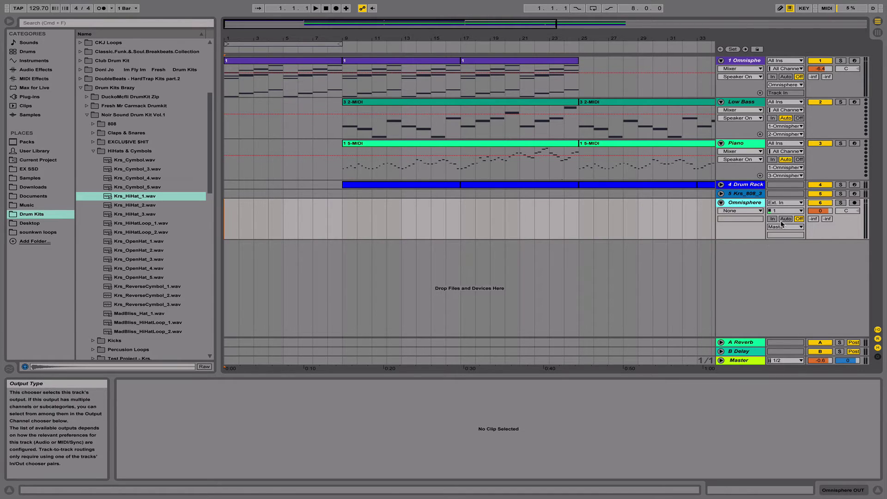
left_click(785, 219)
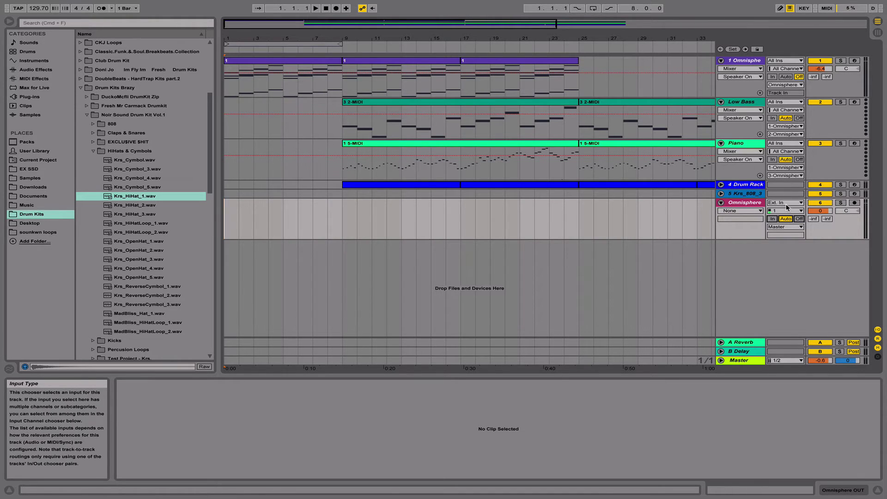
left_click(785, 203)
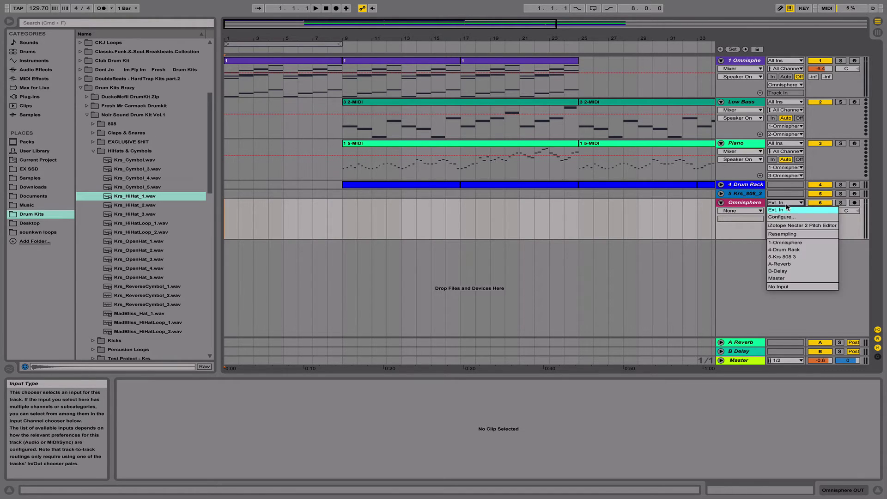
left_click(782, 287)
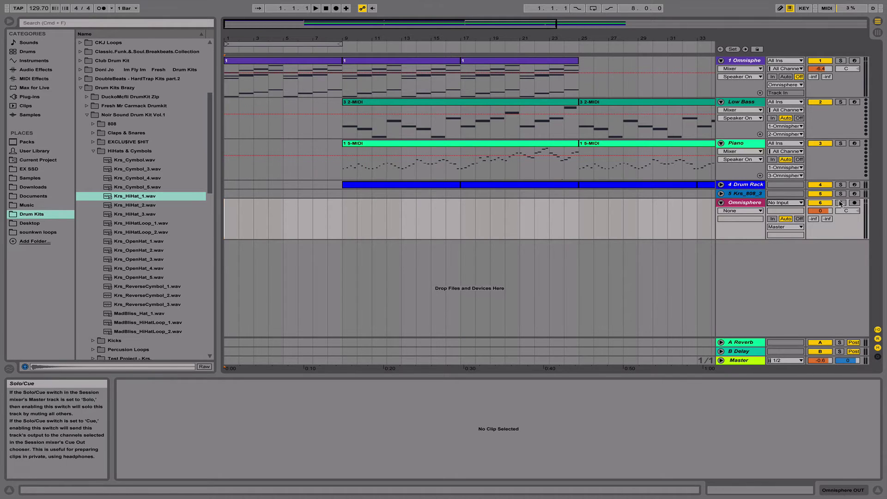
left_click(854, 203)
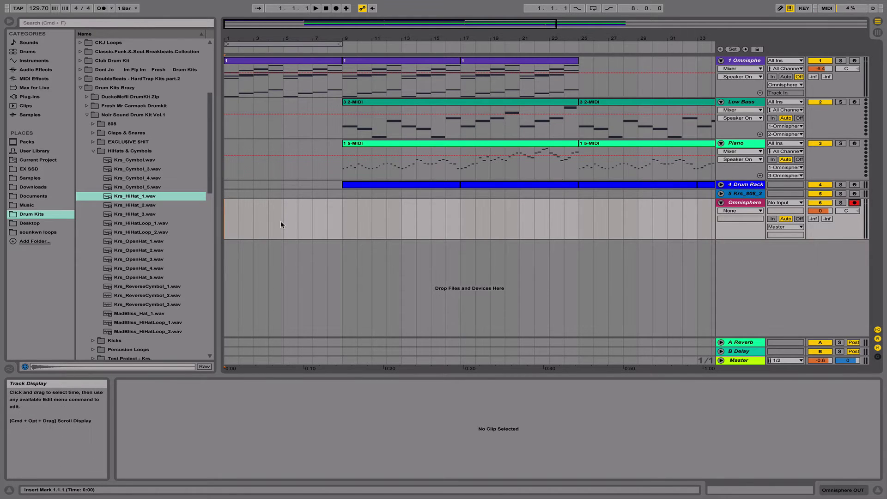
Step: Record Omnisphere's opening bars into the Omnisphere OUT track as clip Omnisphere OUT-1
left_click(336, 9)
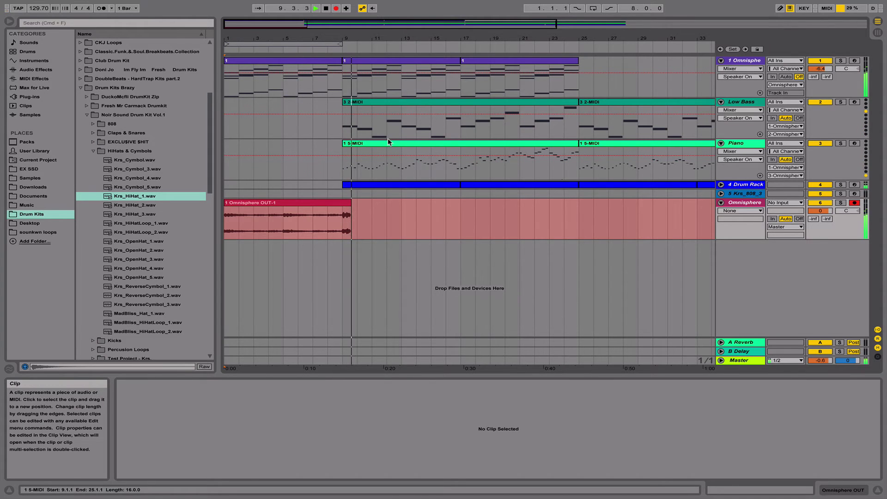
key("space")
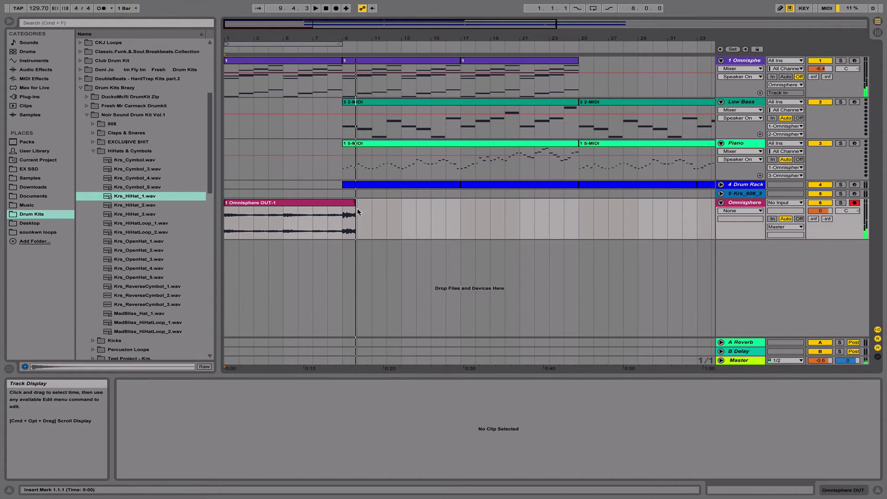
Step: Trim the recording to end at bar 9, consolidate it, and deactivate the first Omnisphere MIDI clip
left_click_drag(355, 208, 345, 208)
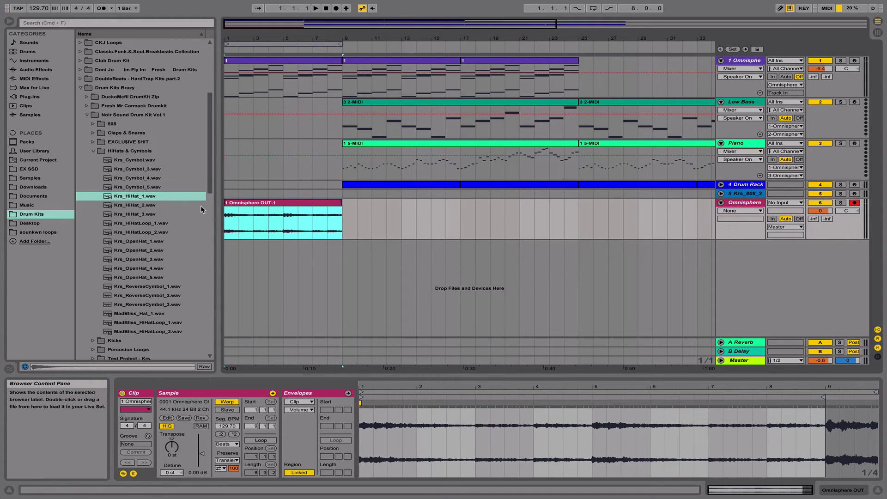
key("super+j")
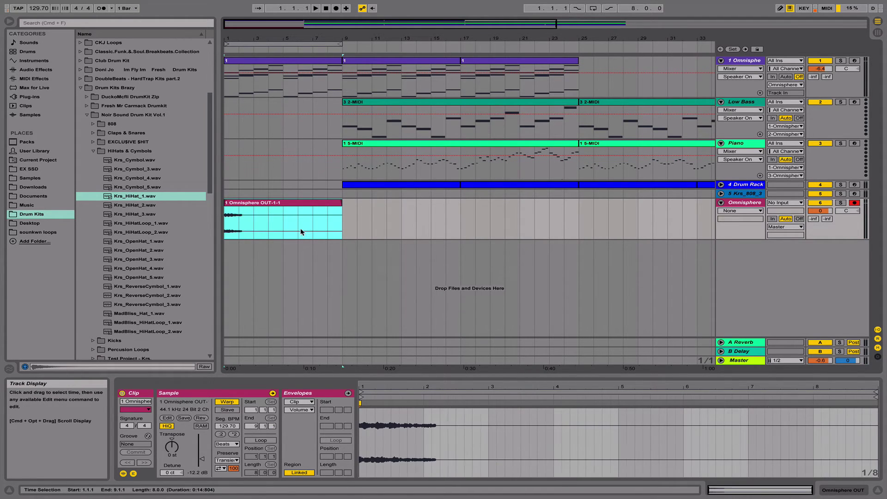
left_click(309, 68)
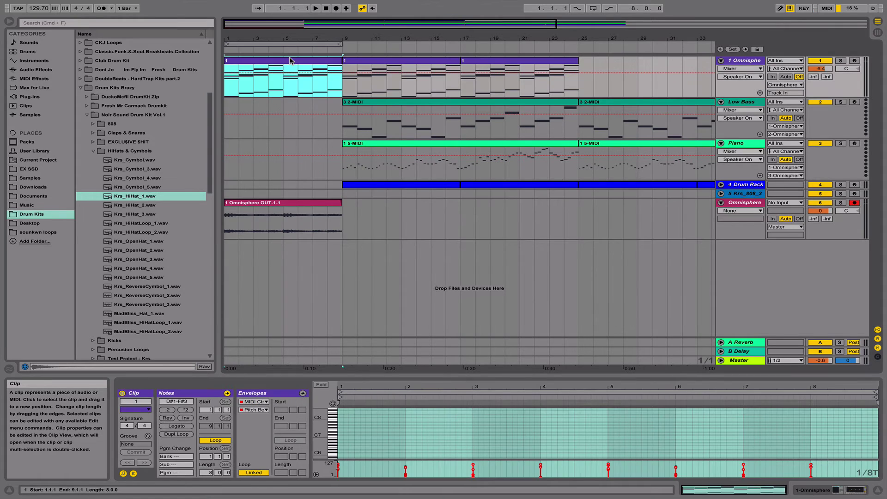
key("0")
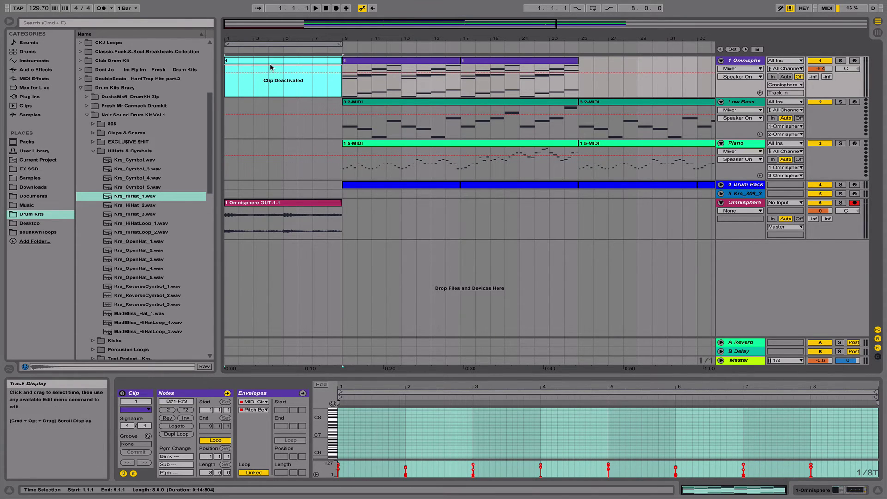
Step: Split Omnisphere OUT-1-1 at bar 8, select the one-bar end piece, and zoom in around it
left_click(261, 203)
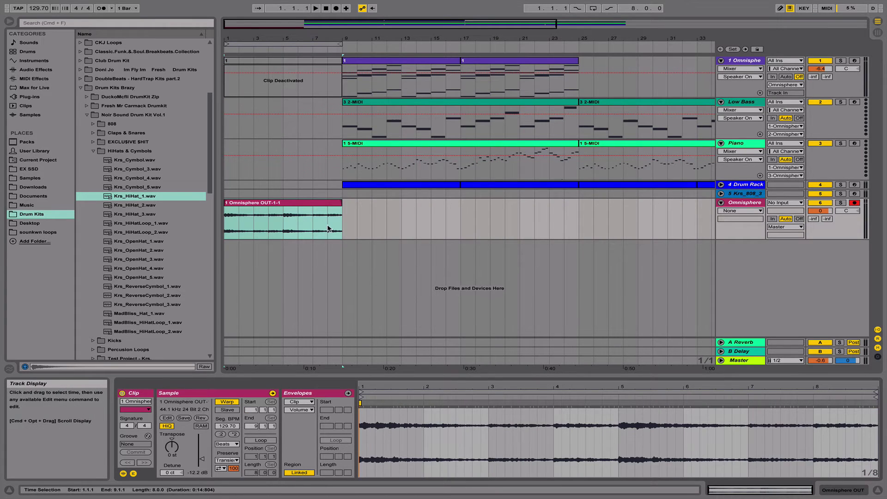
left_click(328, 227)
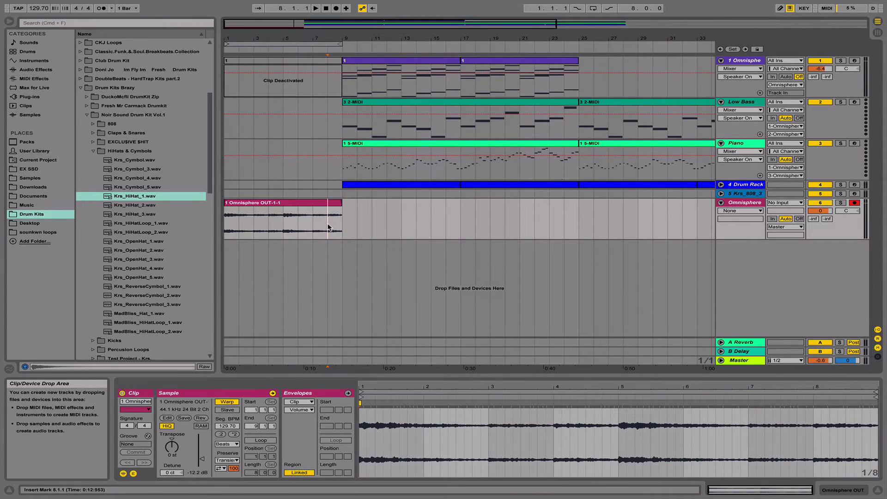
key("super+e")
left_click(336, 201)
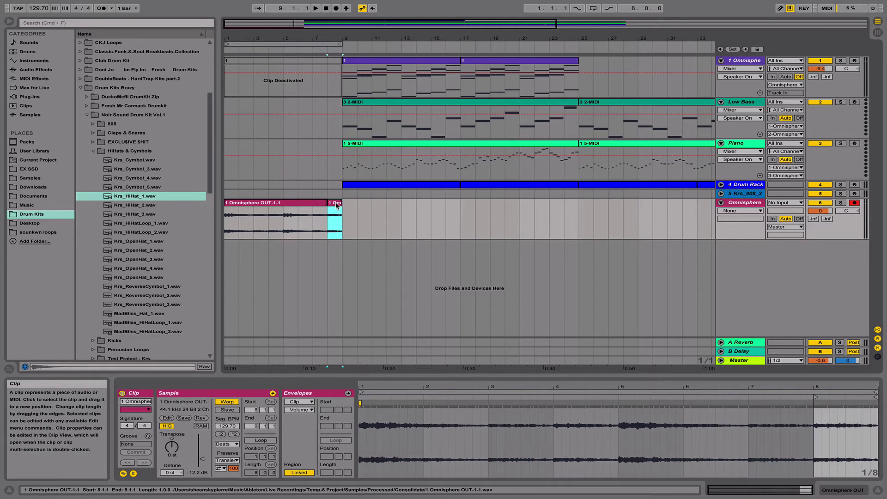
left_click_drag(338, 38, 338, 65)
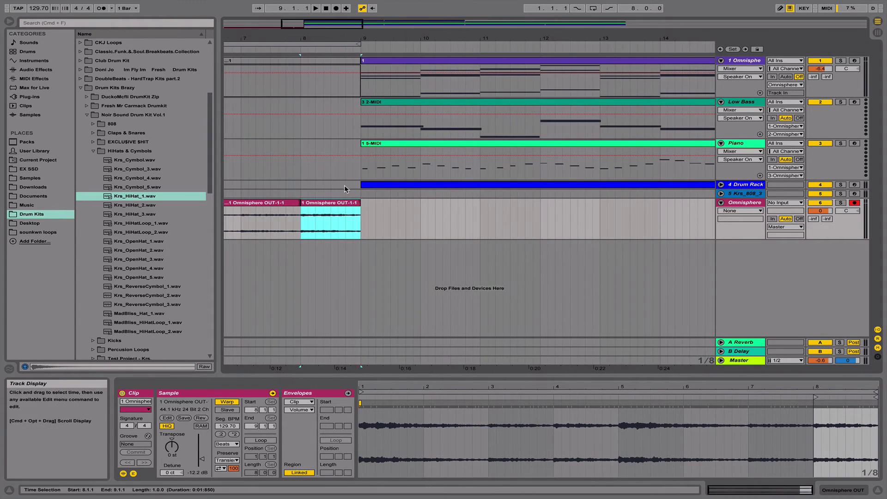
Step: Set the final-bar clip's warp mode to Complex and show its Transposition Modulation envelope
left_click(229, 444)
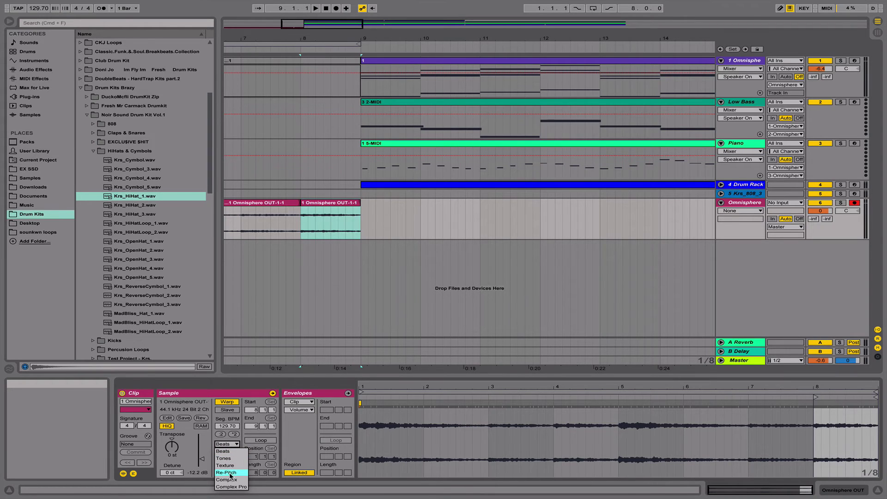
left_click(231, 480)
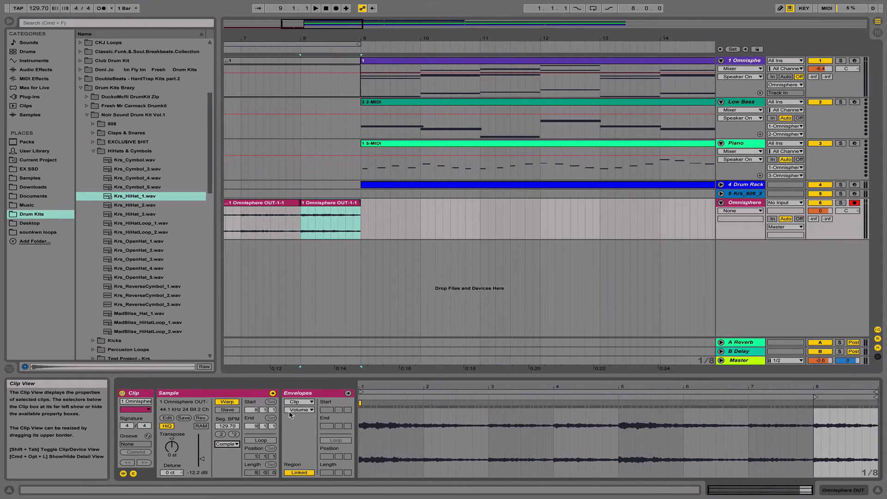
left_click(134, 474)
left_click(134, 474)
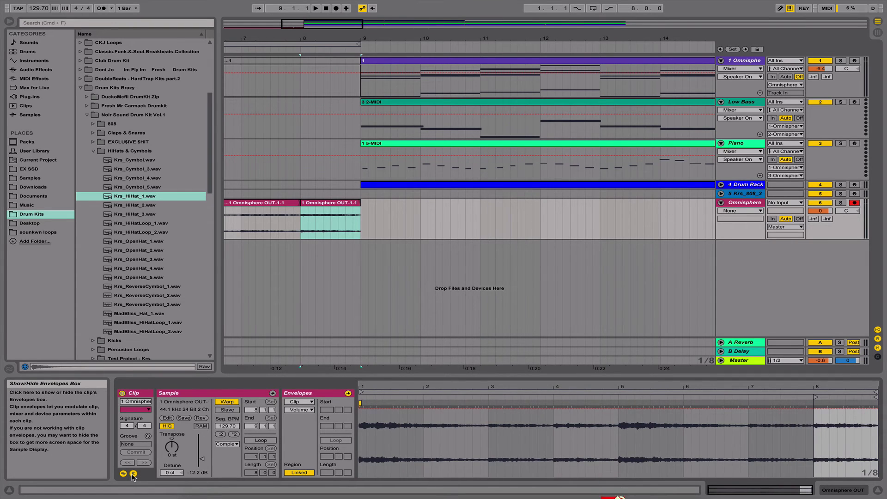
left_click(299, 410)
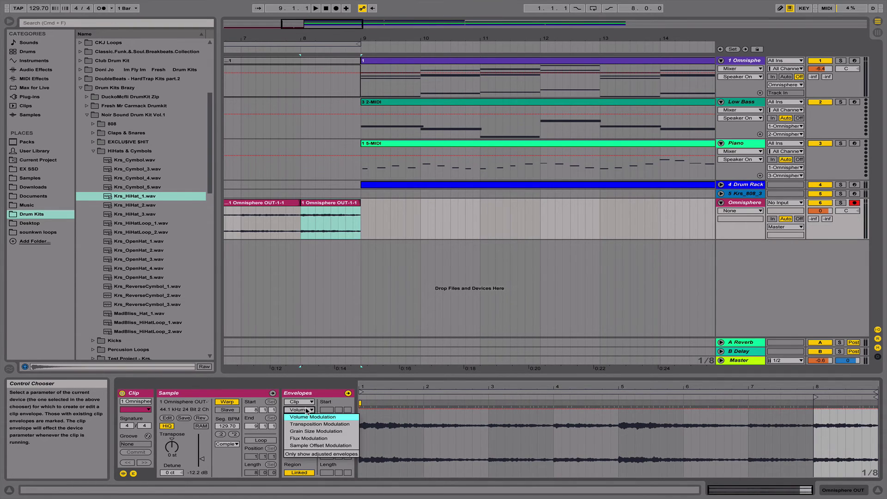
left_click(304, 423)
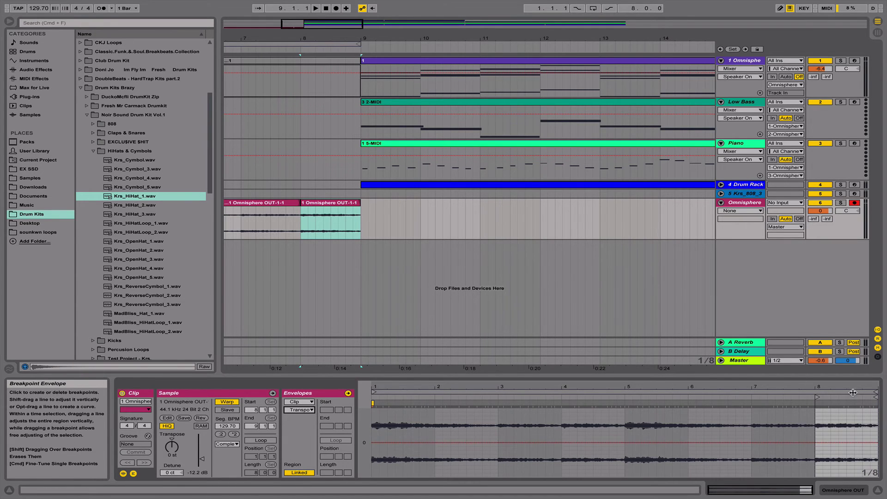
Step: Shape the transposition envelope to hold at 0 st, then ramp down to -48 st at the clip's end
left_click(854, 442)
left_click_drag(793, 389, 748, 432)
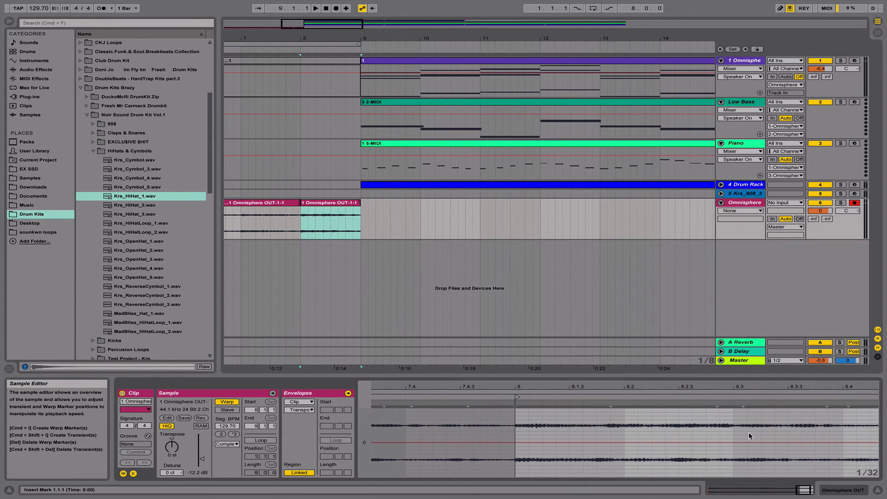
left_click(732, 441)
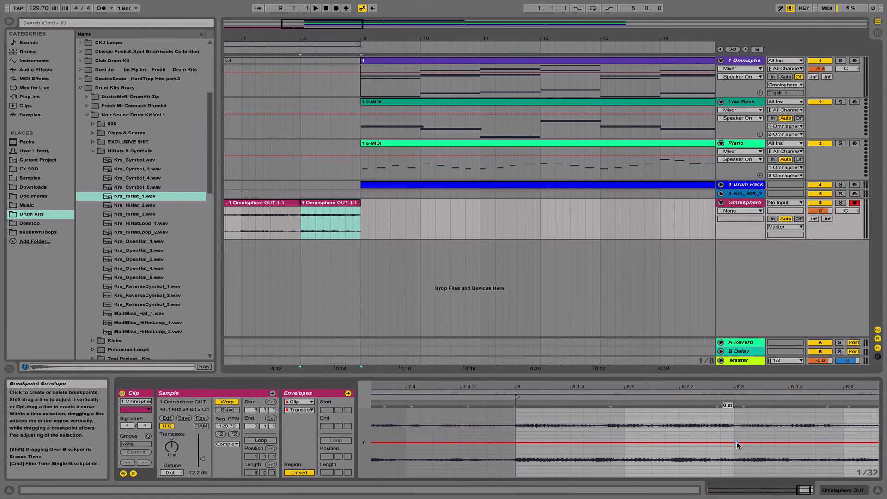
left_click_drag(737, 442, 733, 442)
left_click_drag(879, 445, 879, 472)
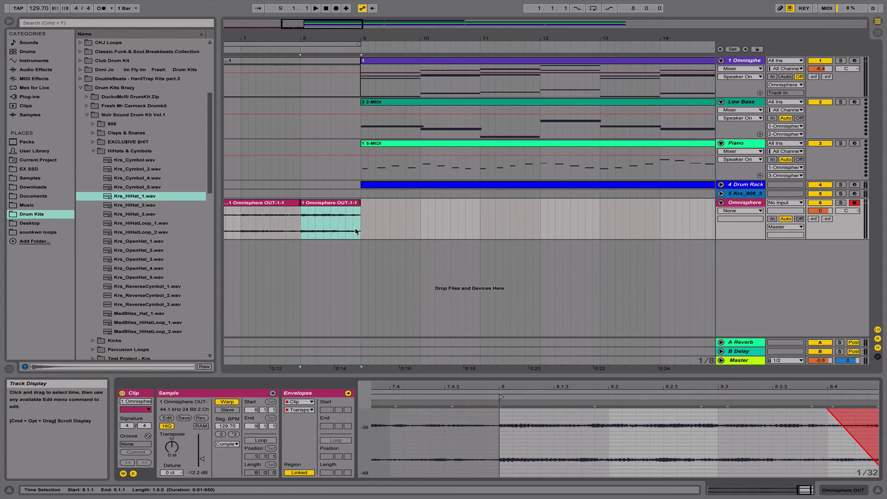
Step: Zoom out and select both Omnisphere OUT clips together
left_click(338, 224)
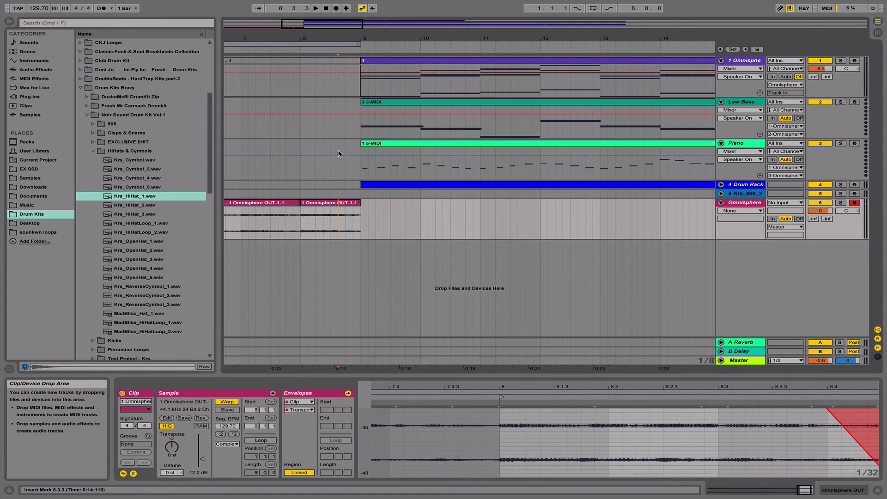
left_click_drag(315, 42, 316, 21)
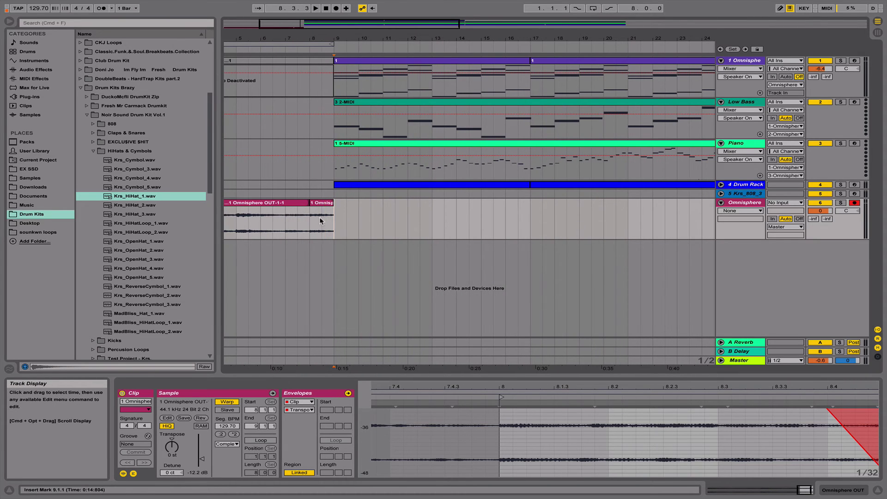
left_click_drag(320, 221, 224, 221)
Step: Consolidate the two Omnisphere OUT clips into one clip, Omnisphere OUT-1-1-1
left_click_drag(255, 41, 255, 20)
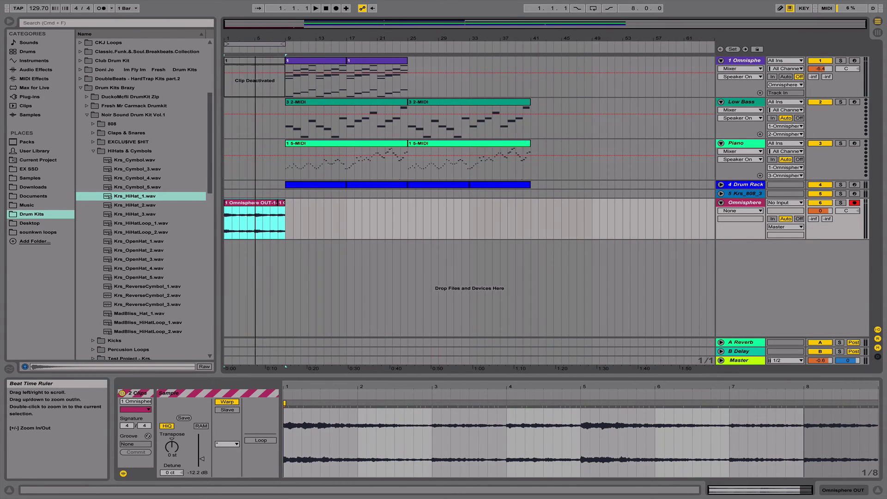
left_click(284, 202)
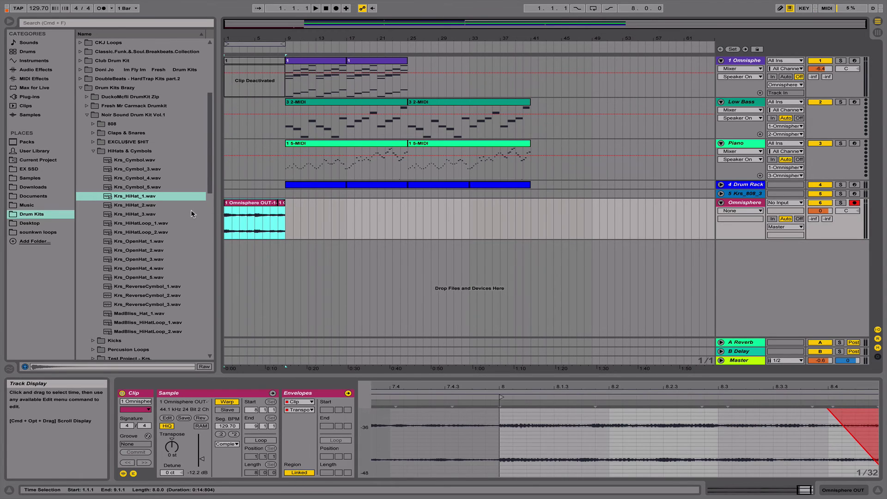
key("super+j")
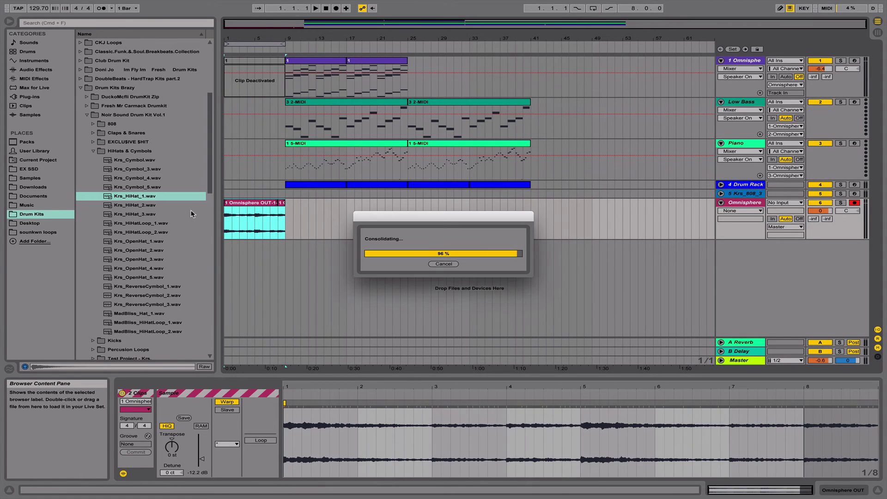
left_click(276, 215)
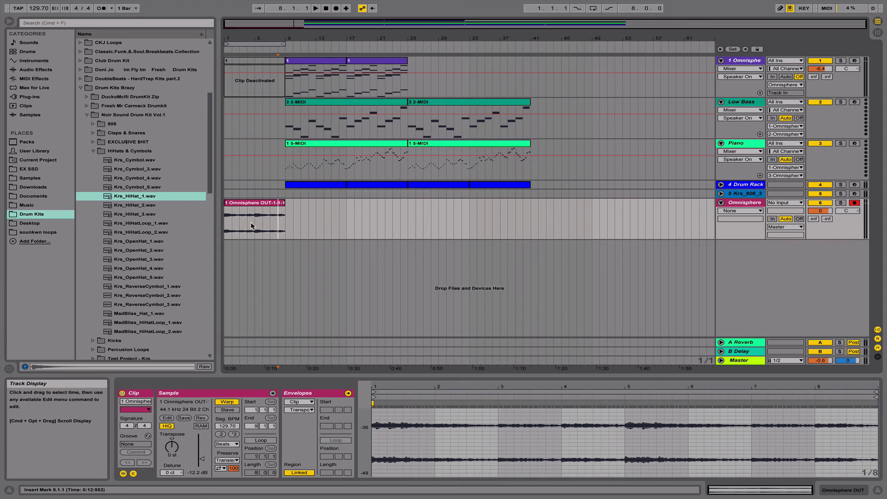
Step: Play from the song start to audition the tape-stop, then reactivate track 1's clip
left_click(233, 225)
left_click(226, 222)
key("space")
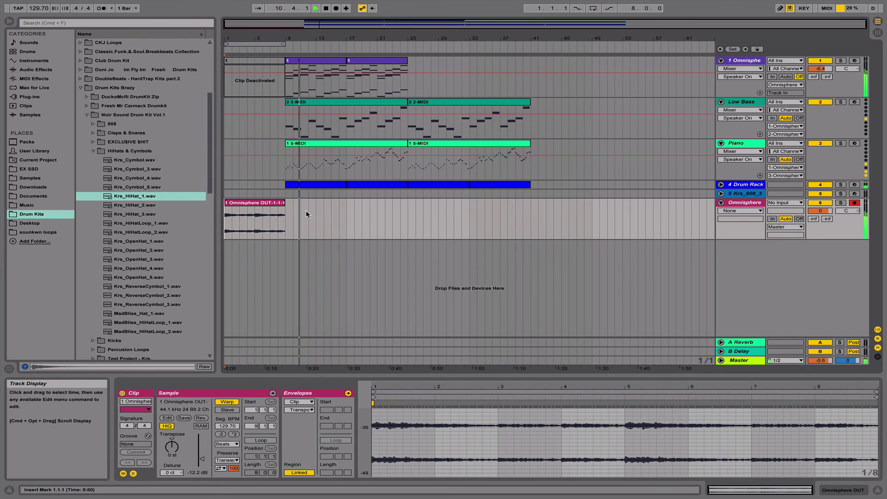
key("space")
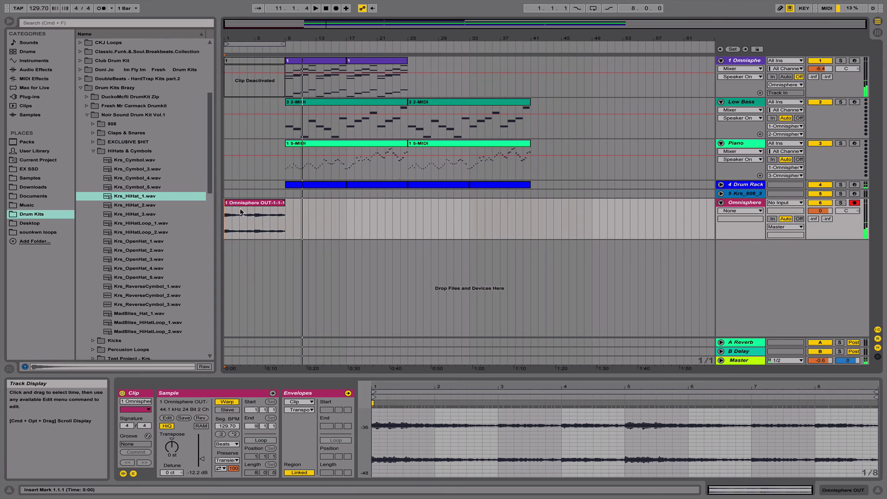
key("super+z")
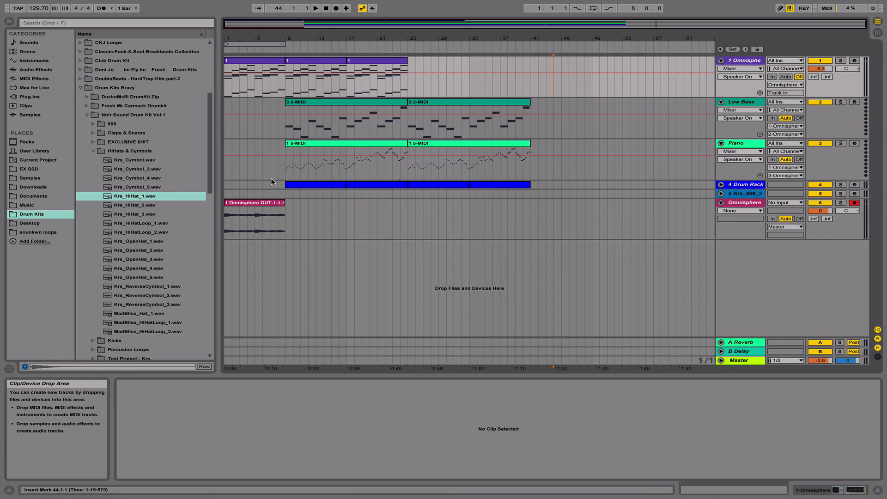